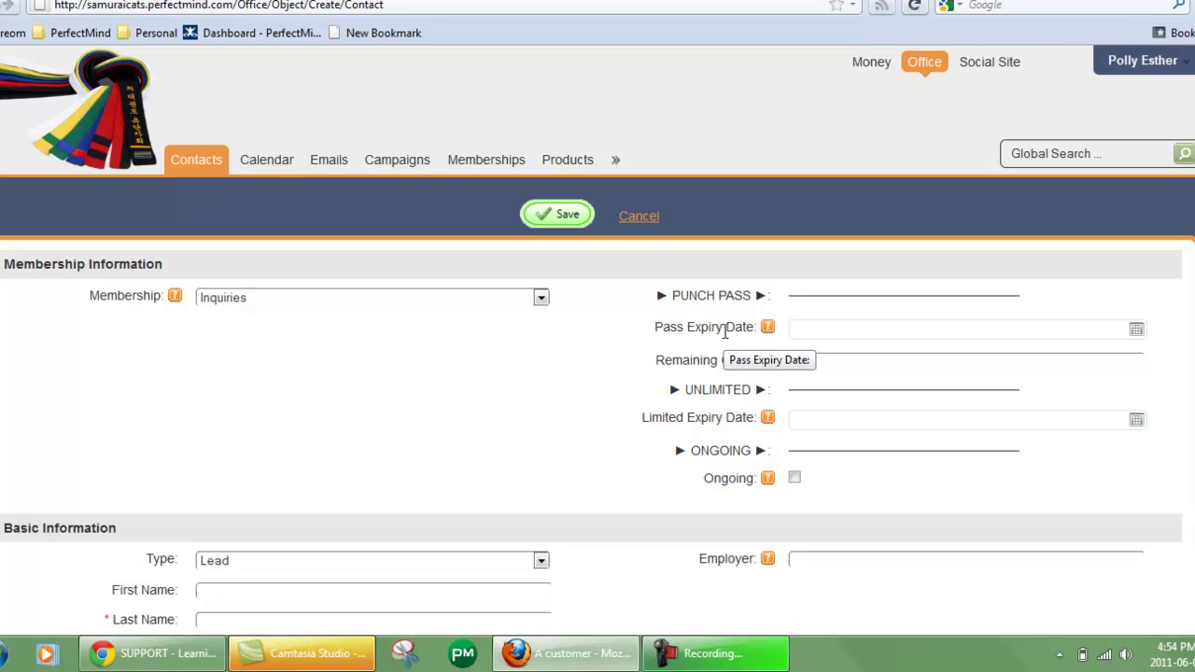
# Set the new contact's membership to 2- Punch Pass with 10 remaining classes and a pass expiry date of 16/06/2011
pyautogui.click(539, 297)
pyautogui.click(481, 344)
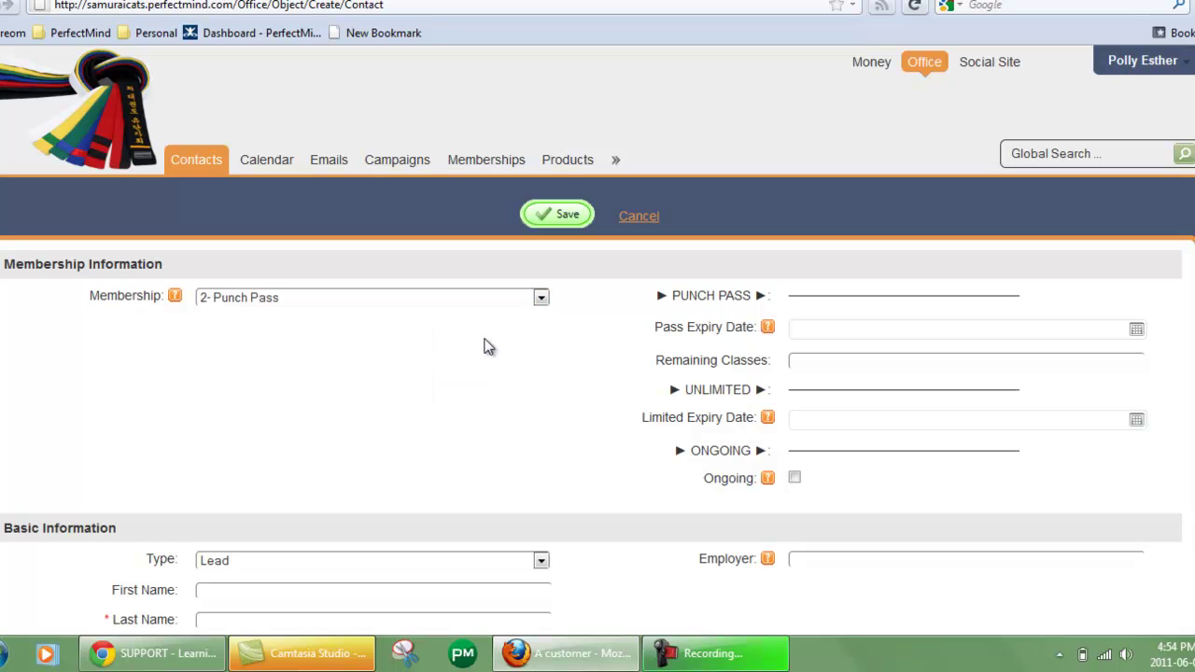
pyautogui.write('10')
pyautogui.click(1136, 329)
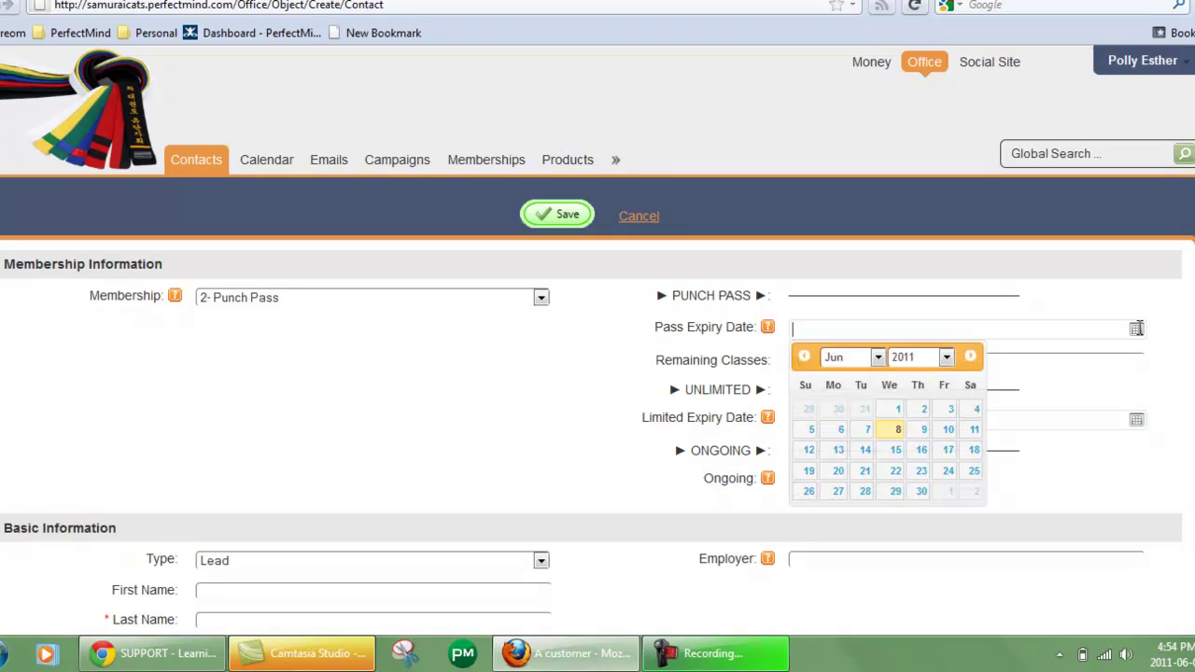
pyautogui.click(923, 450)
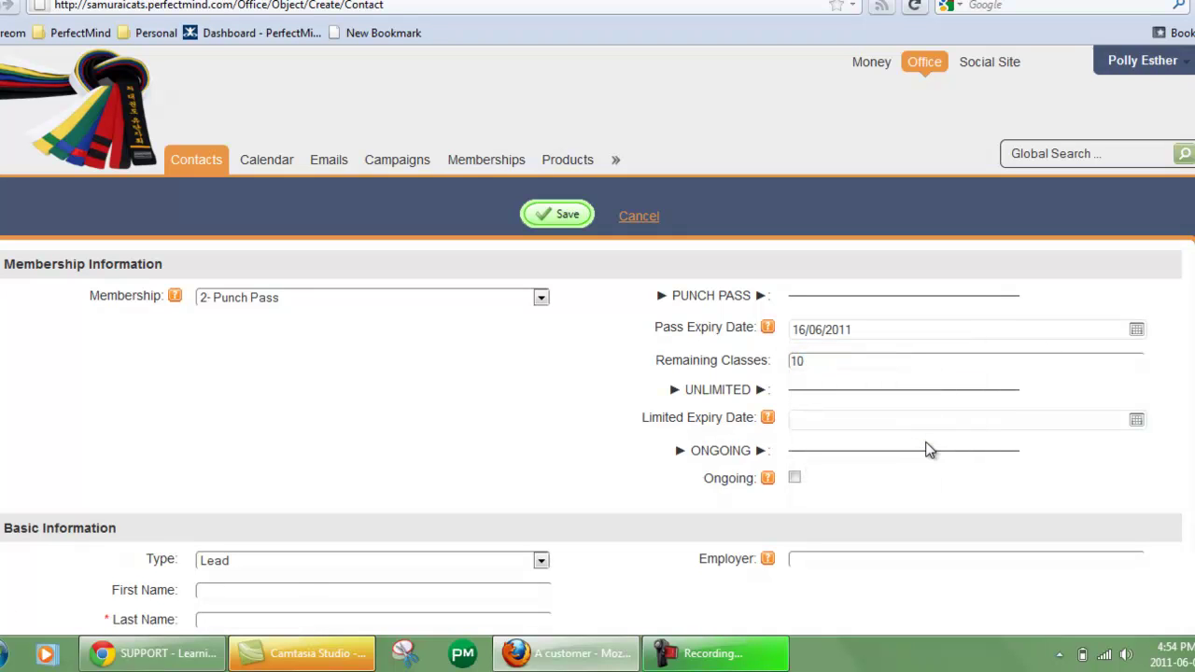
# Return the membership to Inquiries and clear the pass expiry date and remaining classes
pyautogui.click(488, 299)
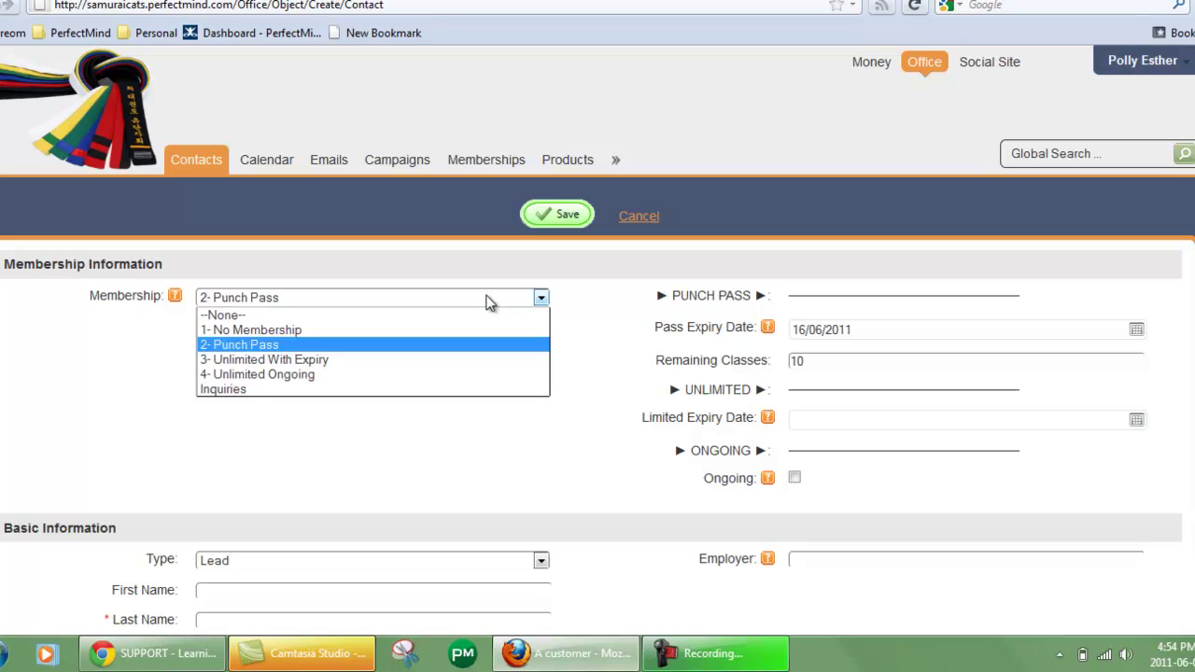
pyautogui.click(469, 390)
pyautogui.click(875, 330)
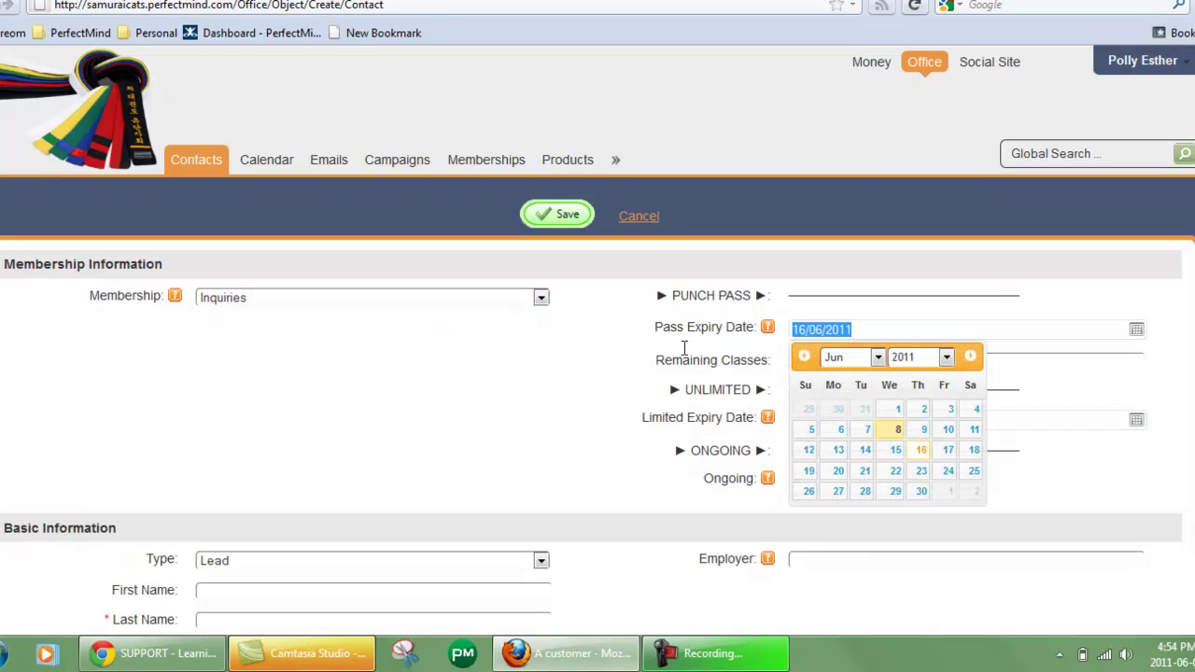
pyautogui.press('BackSpace')
pyautogui.click(686, 355)
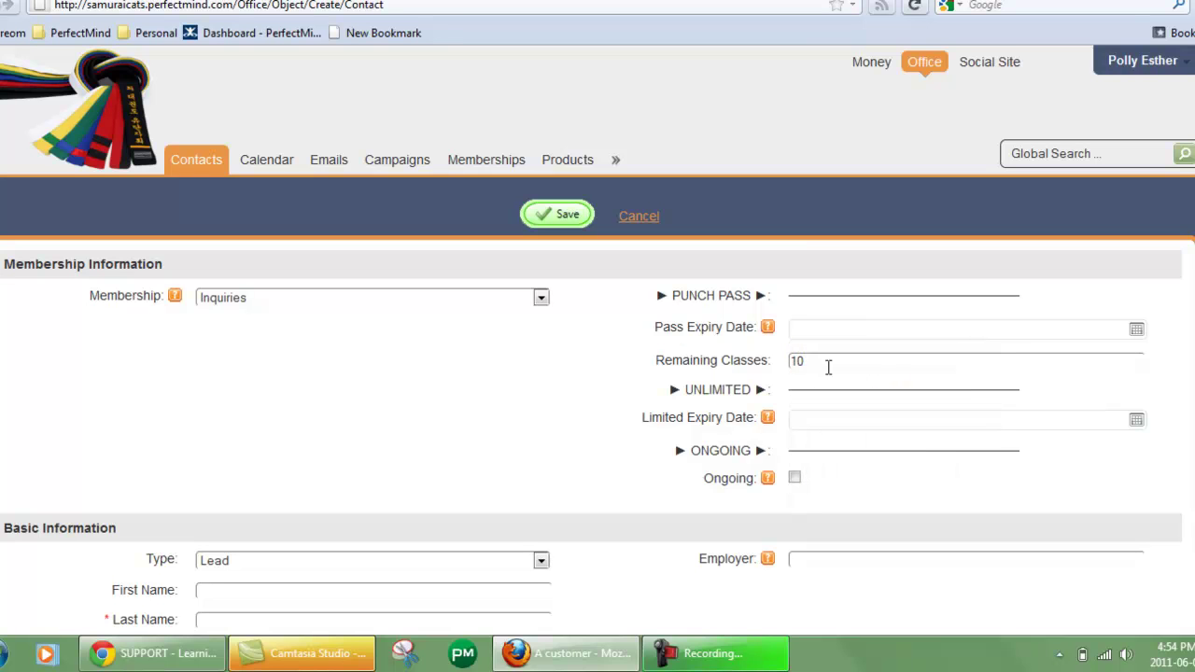
pyautogui.press('BackSpace')
pyautogui.press('BackSpace')
# Review the contact Type options without changing Lead, and check the first and last name fields under Basic Information
pyautogui.scroll(-5, 634, 245)
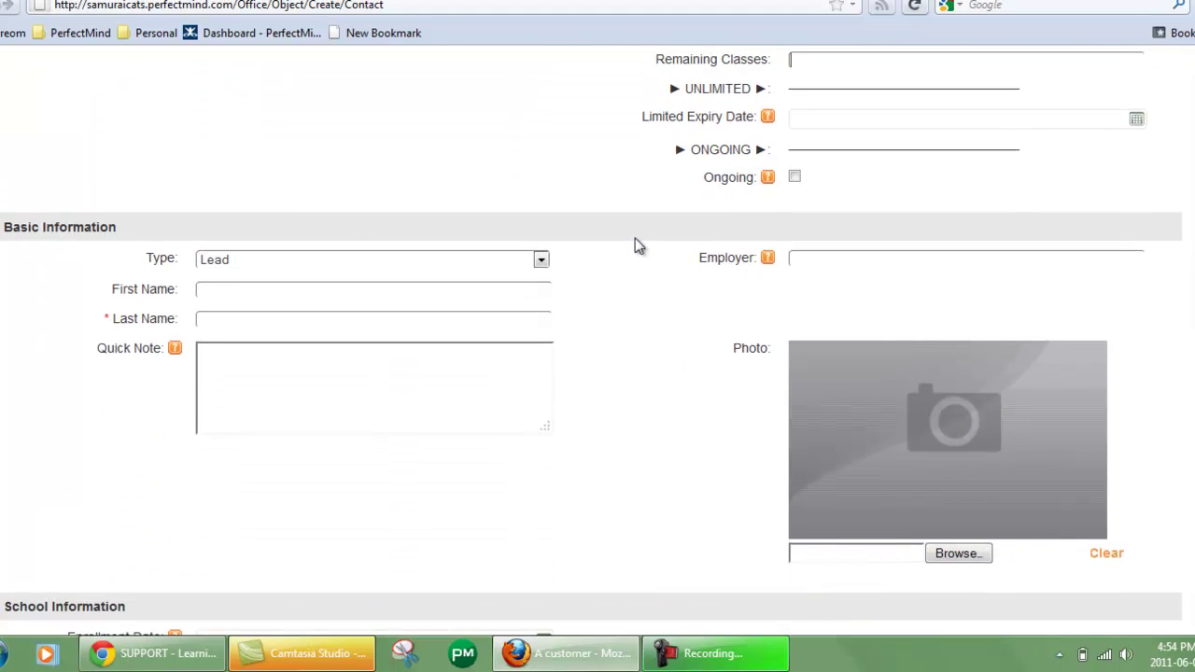
pyautogui.click(541, 260)
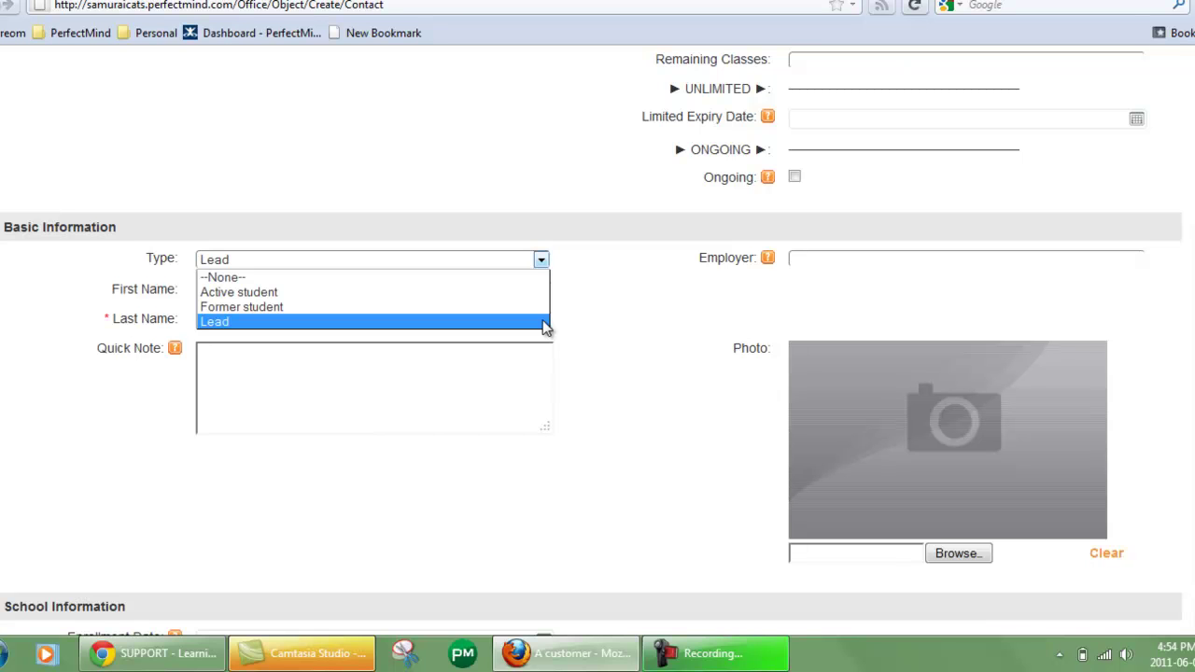
pyautogui.click(669, 288)
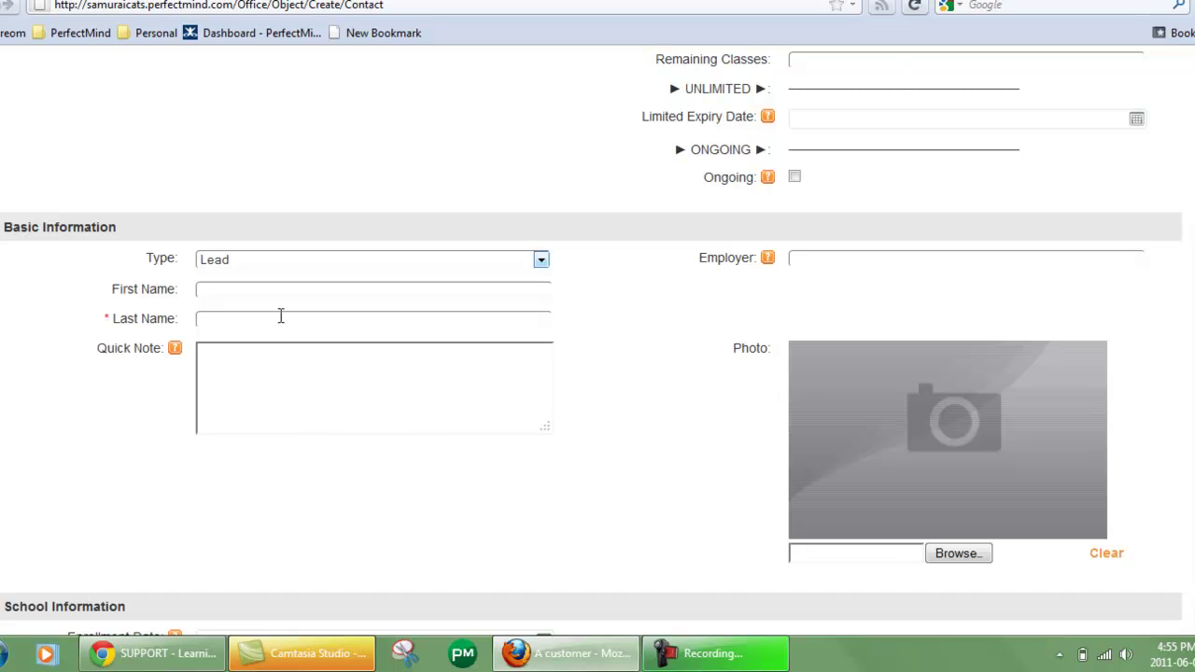
pyautogui.click(209, 295)
pyautogui.click(222, 320)
# View the Main Interest choices under School Information and leave the field set to none
pyautogui.scroll(-6, 591, 344)
pyautogui.scroll(-2, 591, 343)
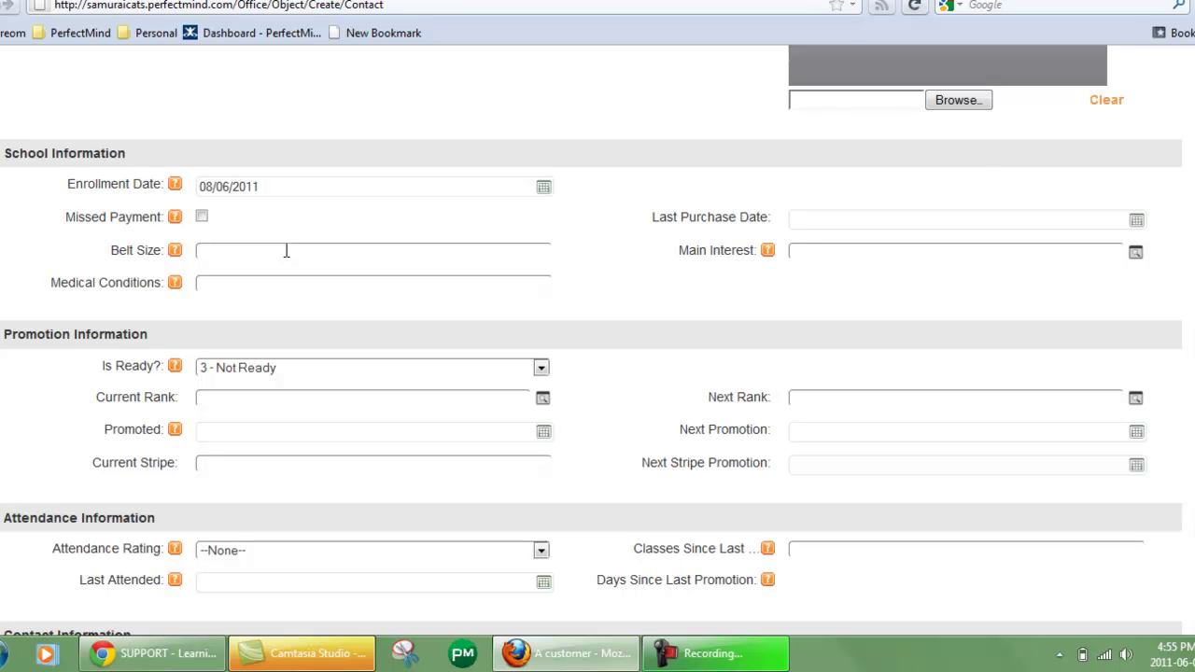
pyautogui.click(1137, 254)
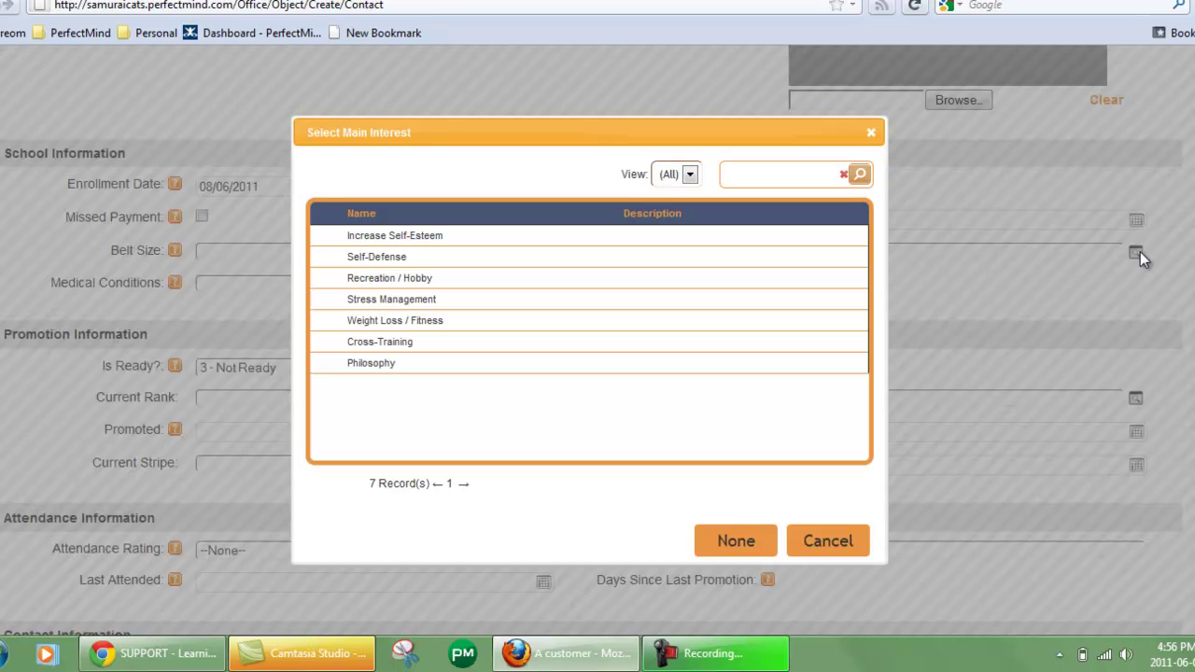
pyautogui.click(734, 540)
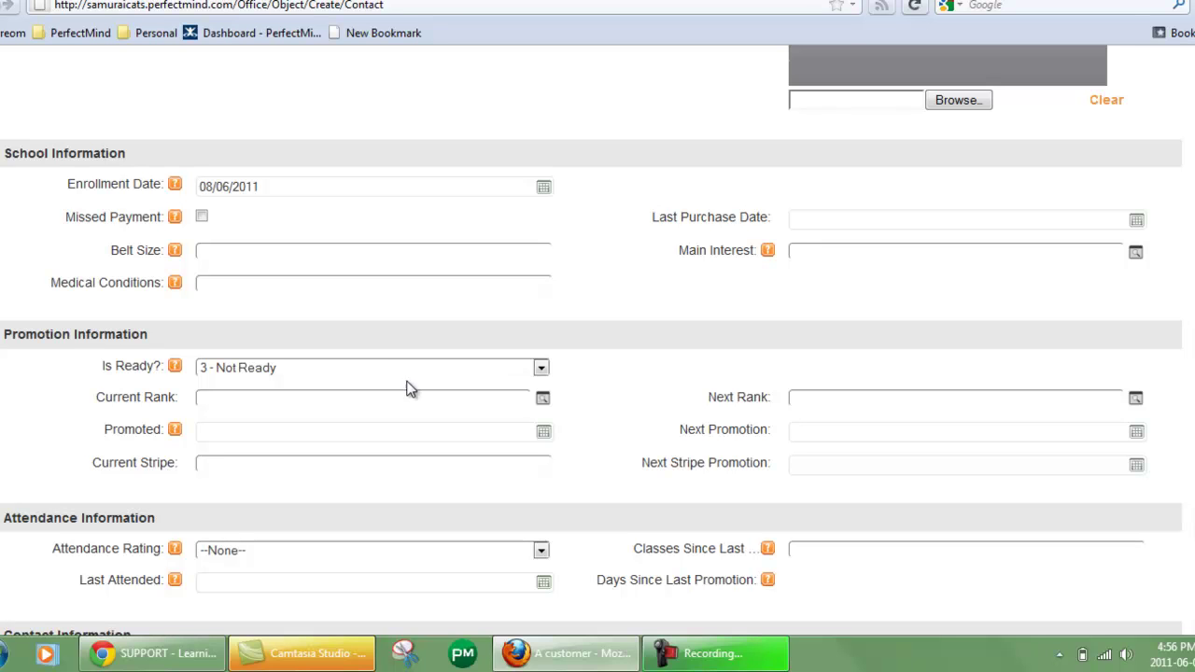
# Set the contact's Current Rank to Karate Junior White and place the cursor in the Current Stripe field
pyautogui.click(543, 400)
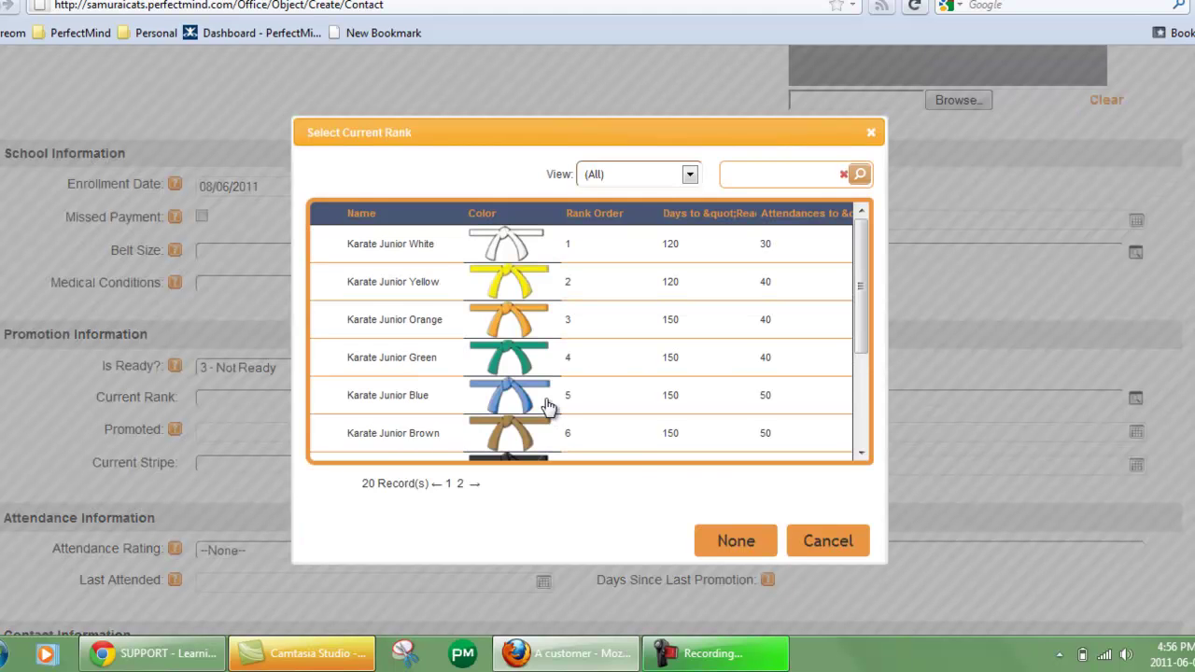
pyautogui.click(438, 251)
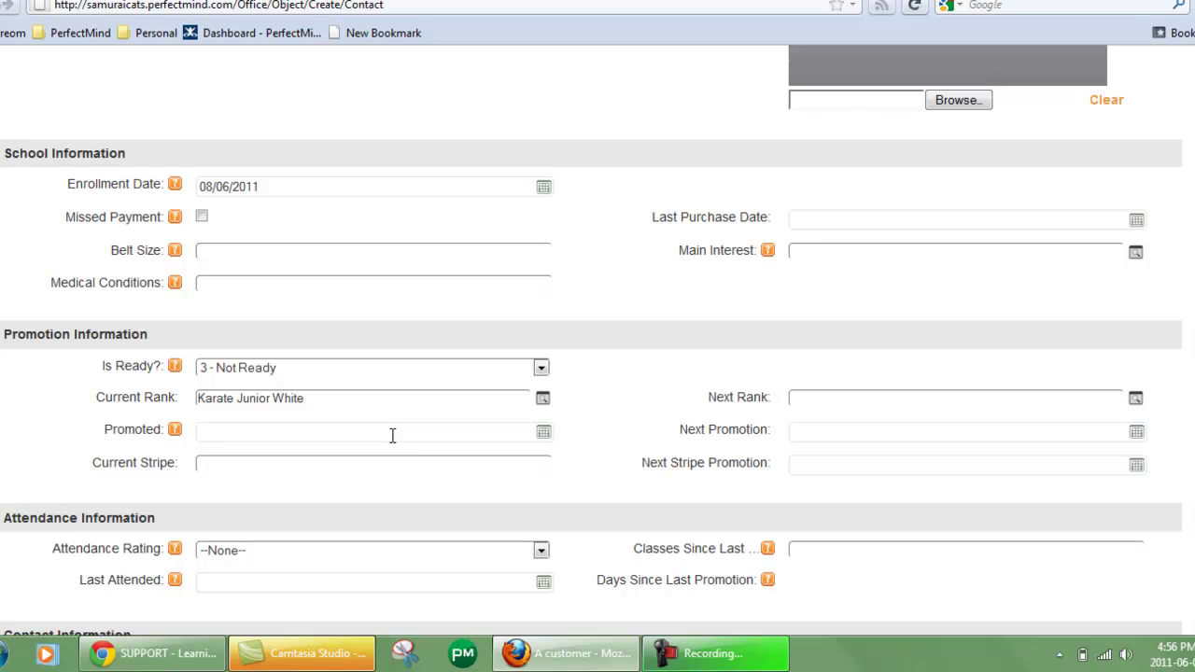
pyautogui.click(416, 466)
# Examine the attendance, contact, additional and marketing sections, including the Gender field, Campaign list and Referred By field, without choosing a campaign
pyautogui.scroll(-1, 835, 442)
pyautogui.scroll(-4, 591, 341)
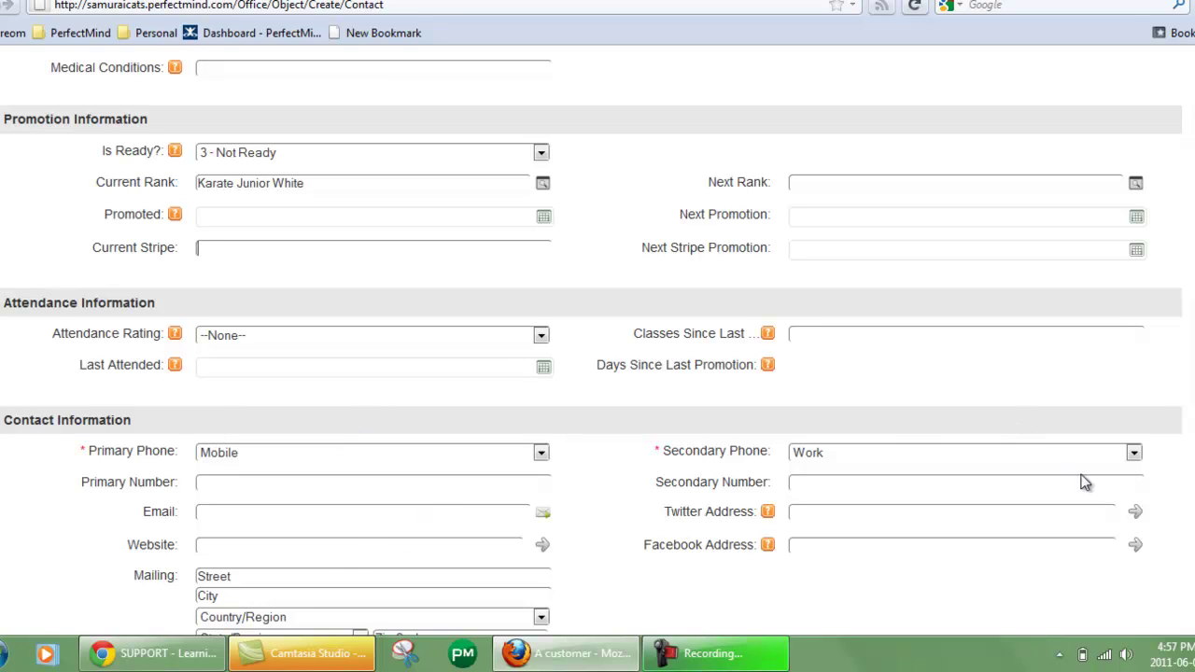
pyautogui.scroll(-4, 591, 341)
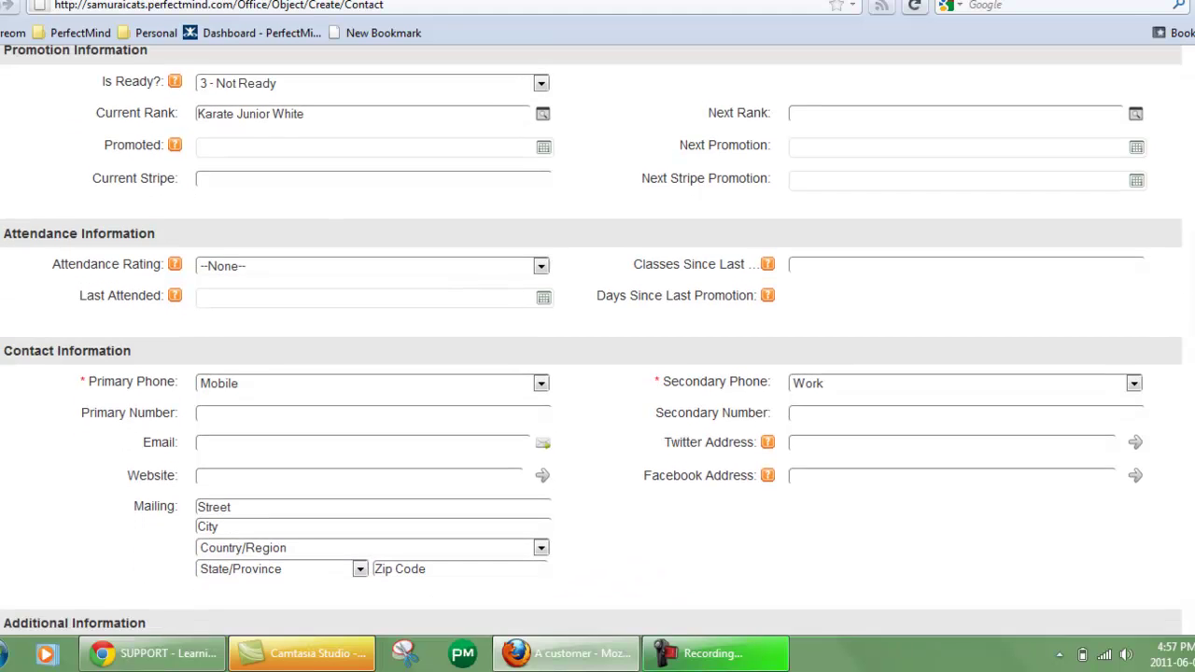
pyautogui.scroll(-2, 591, 342)
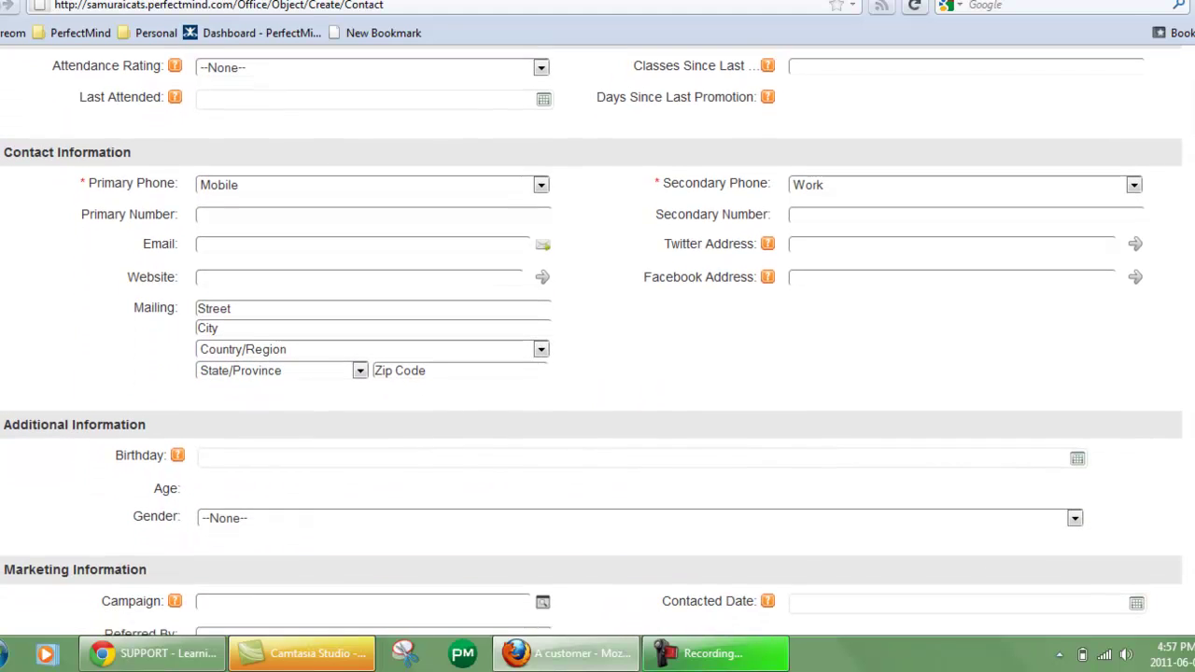
pyautogui.scroll(-3, 591, 342)
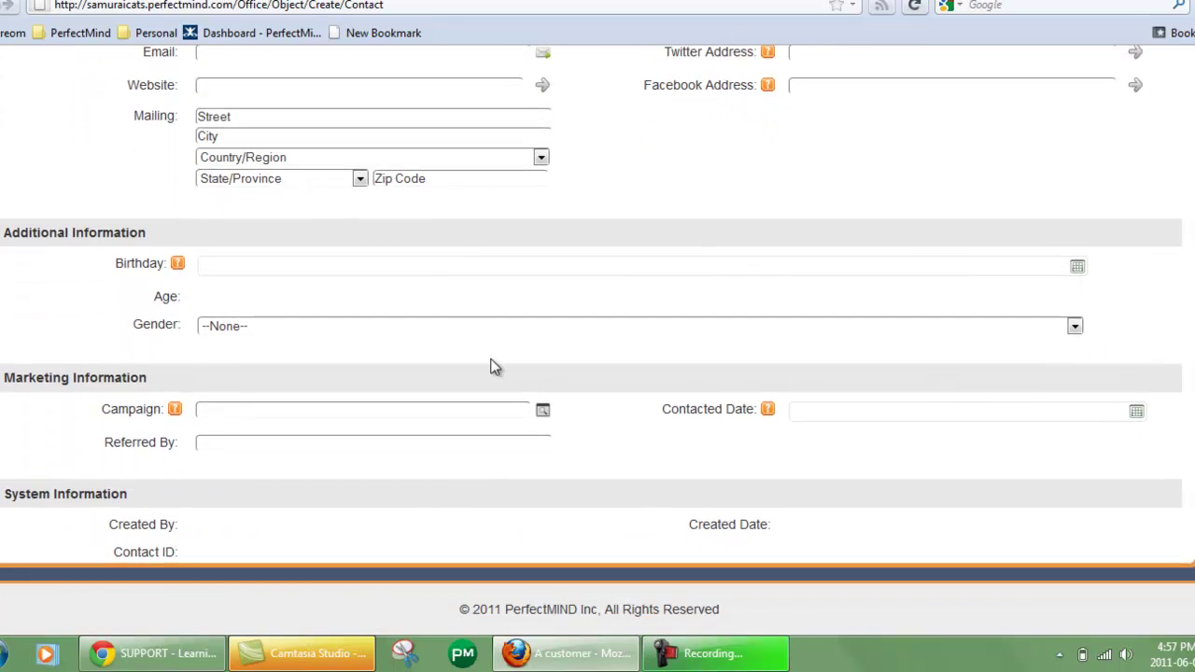
pyautogui.click(412, 327)
pyautogui.click(412, 327)
pyautogui.click(543, 412)
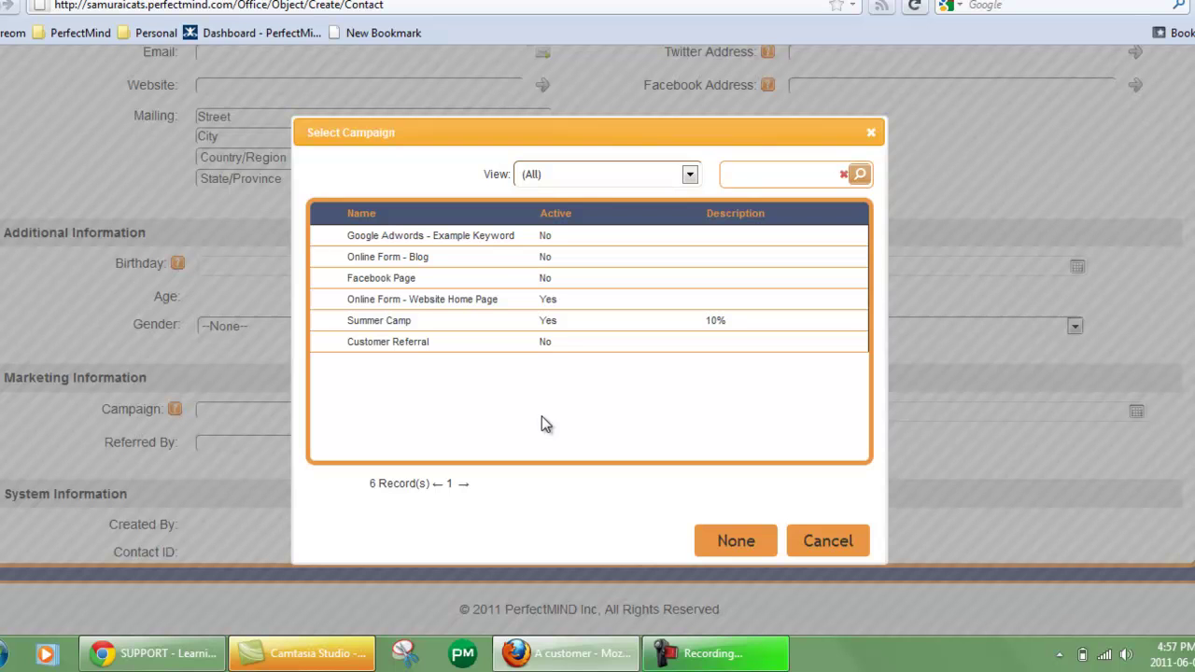
pyautogui.click(840, 542)
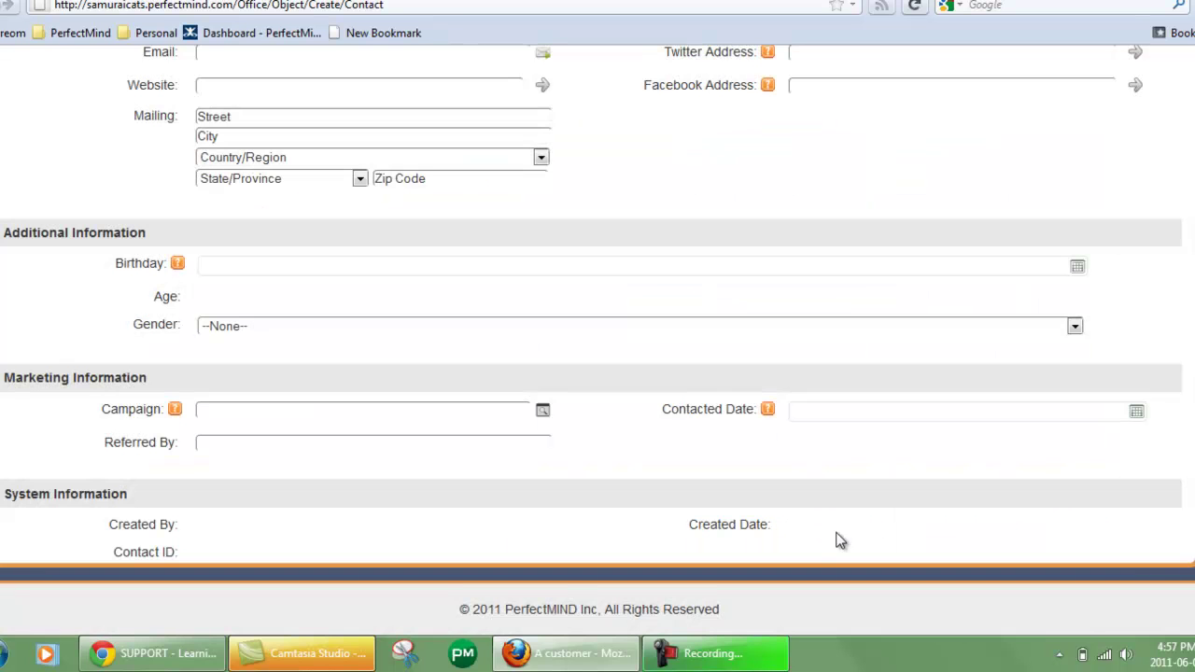
pyautogui.click(510, 443)
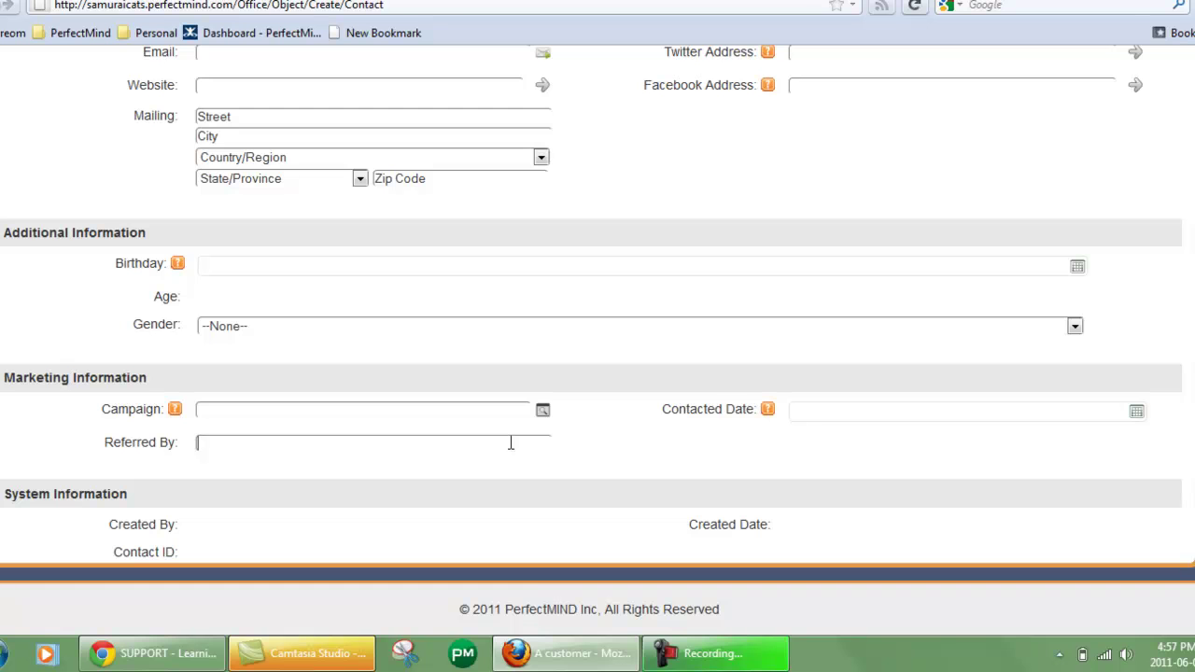